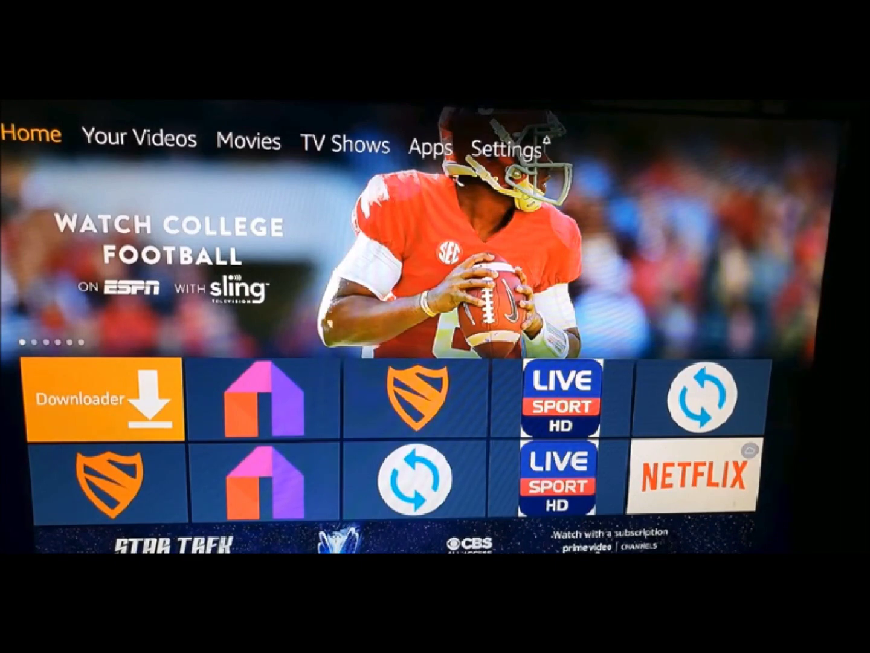
Move right along the Fire TV home screen's top menu toward Settings
key("Right")
key("Right")
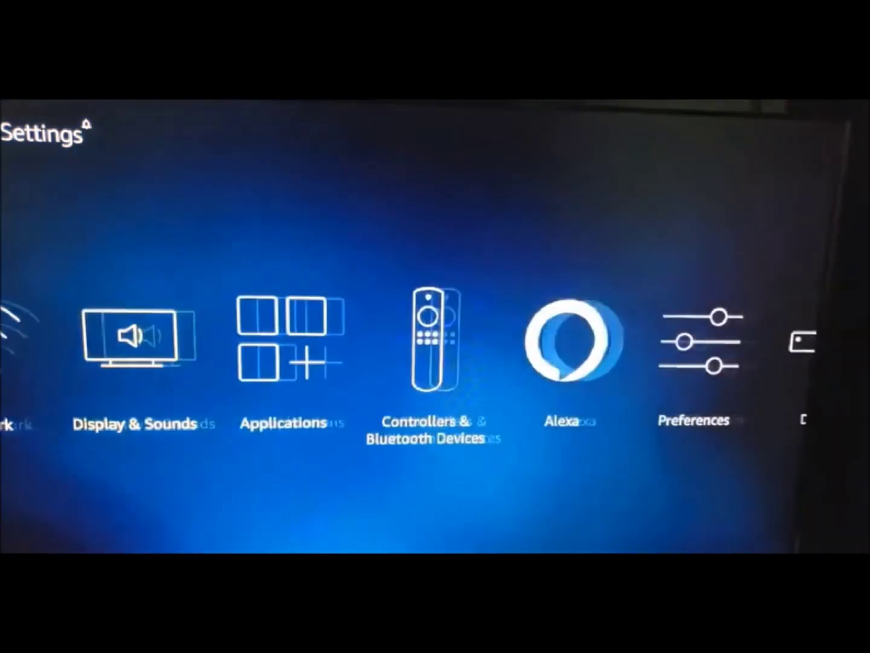
key("Right")
key("Right")
key("Right")
key("Right")
key("Right")
Open Device > Developer options and confirm ADB debugging and Apps from Unknown Sources are ON
key("Left")
key("Left")
key("Left")
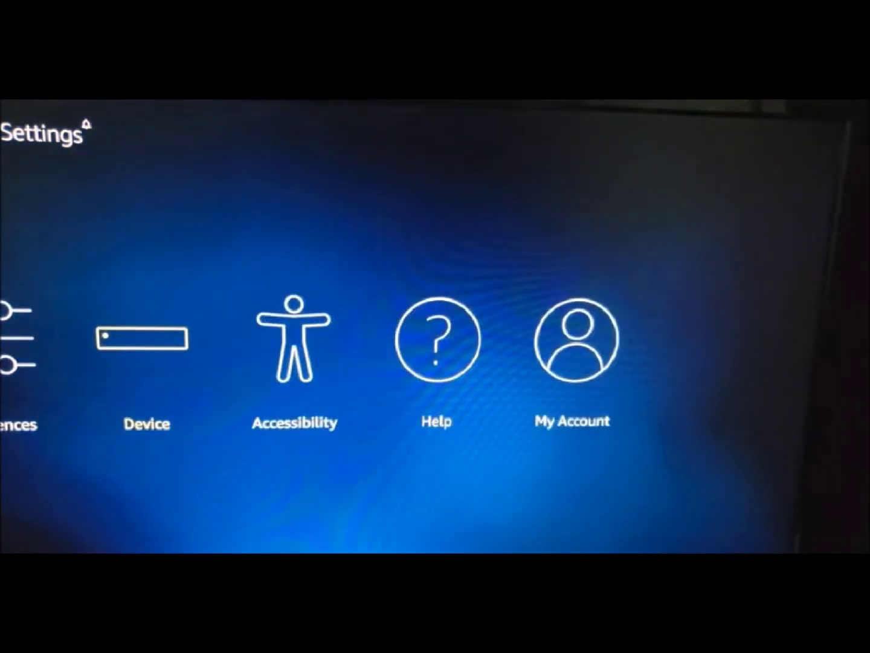
key("Return")
key("Down")
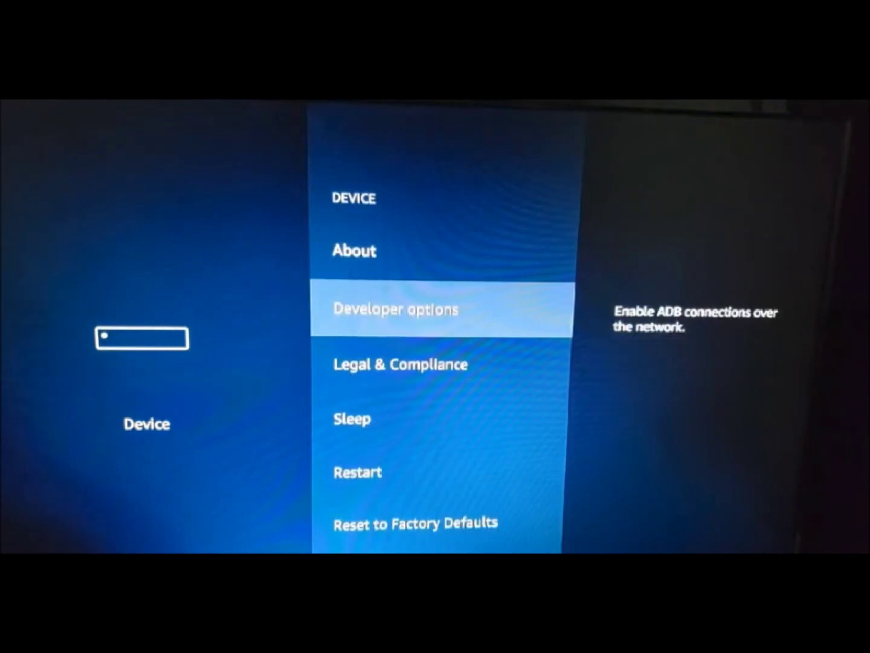
key("Return")
key("Down")
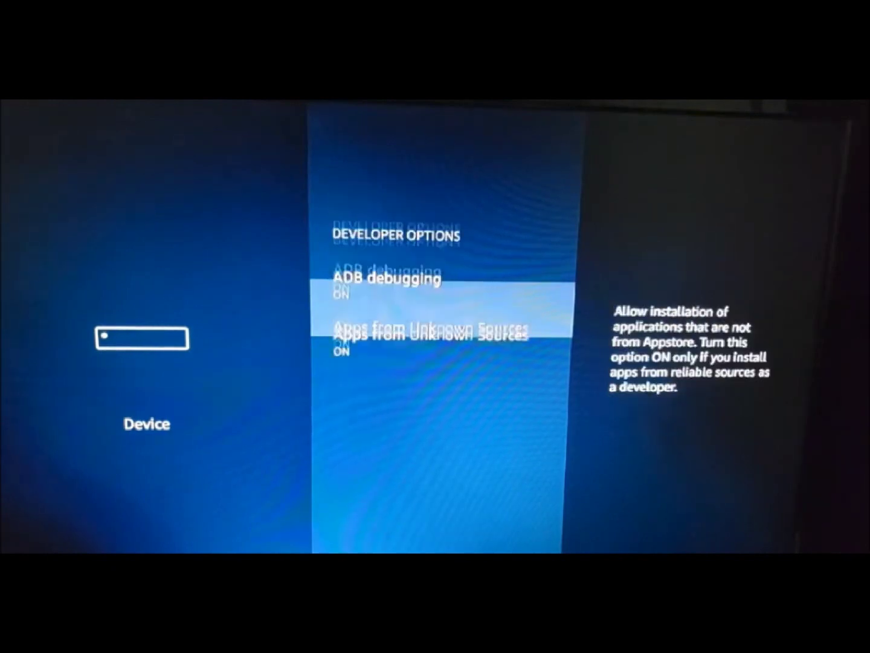
key("Up")
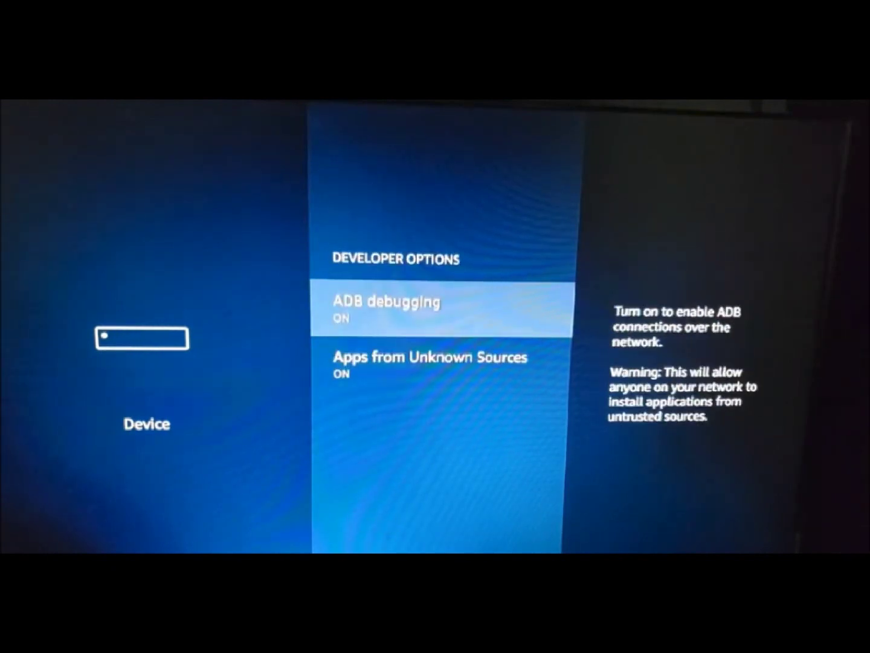
key("Down")
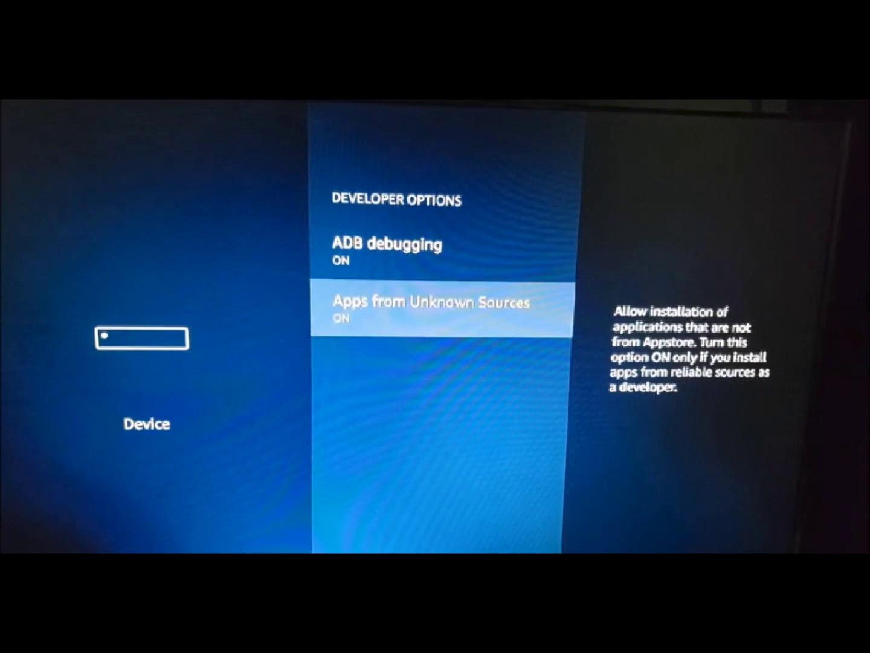
Back out of Settings and open Apps > Categories > Productivity
key("Escape")
key("Escape")
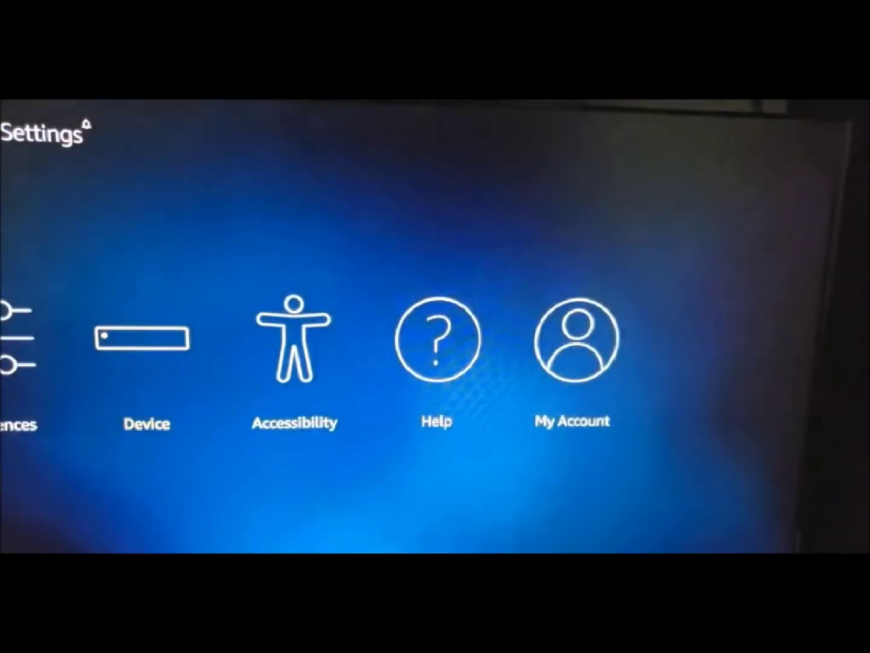
key("Left")
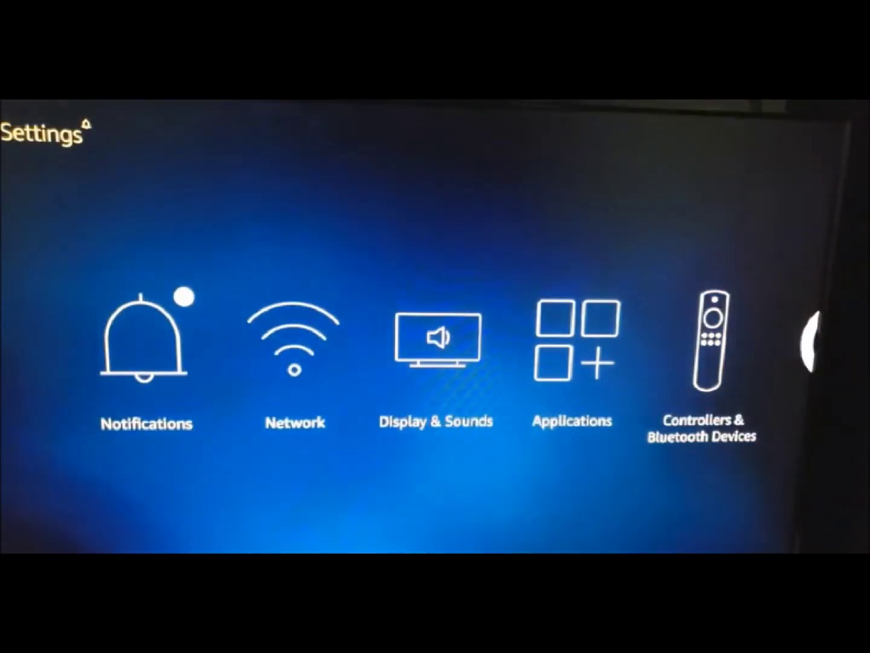
key("Left")
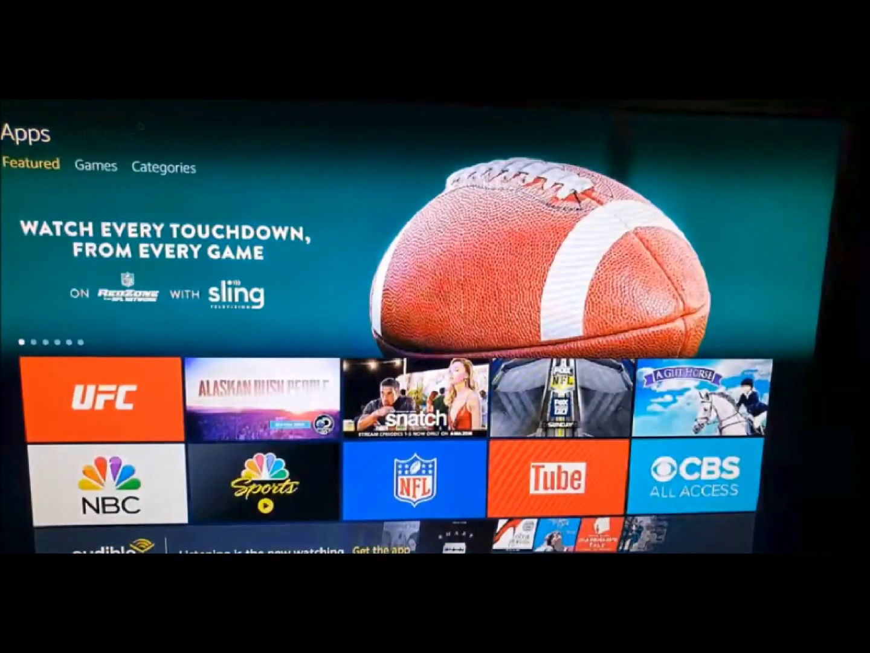
key("Right")
key("Right")
key("Return")
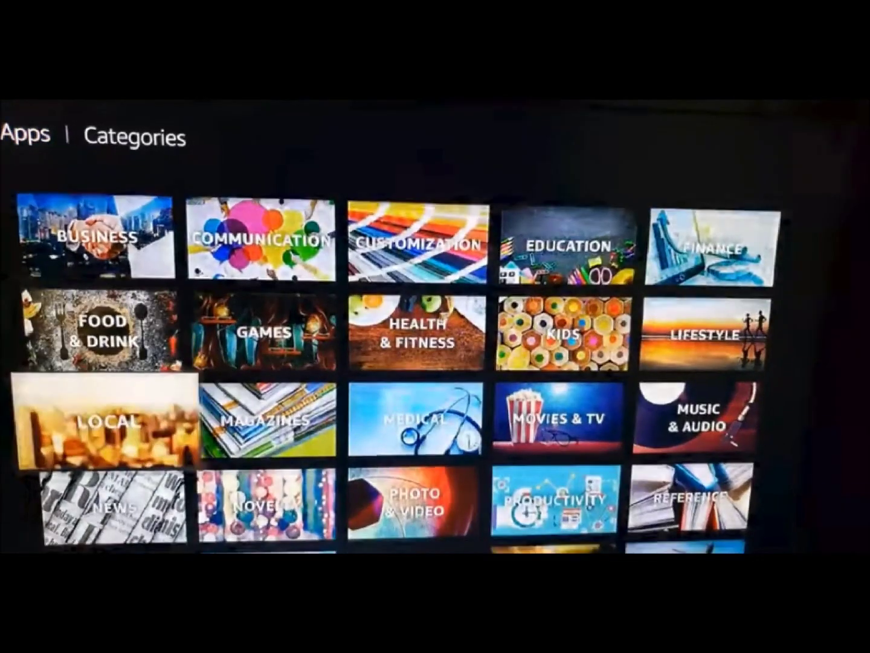
key("Down")
key("Right")
key("Right")
key("Right")
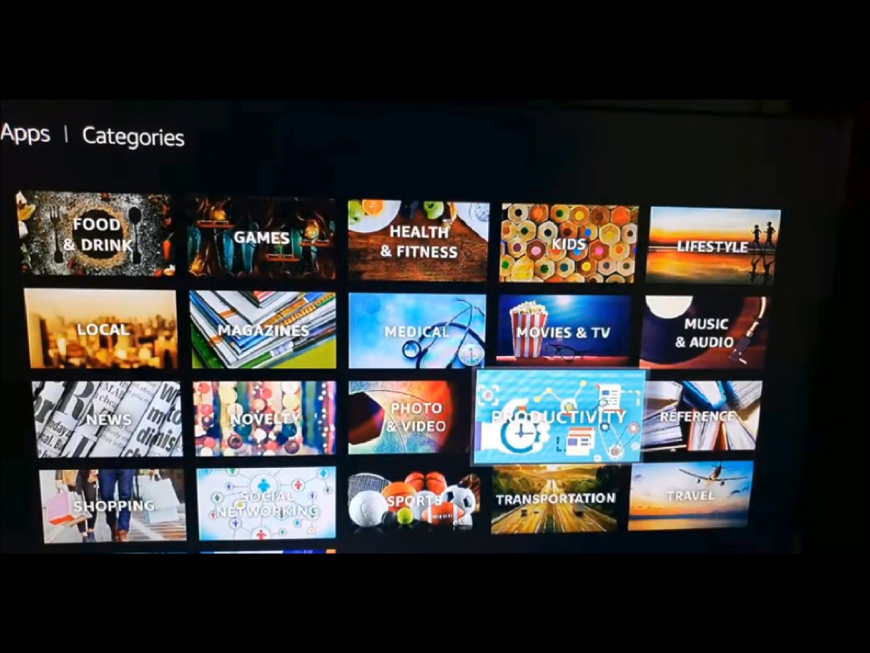
key("Return")
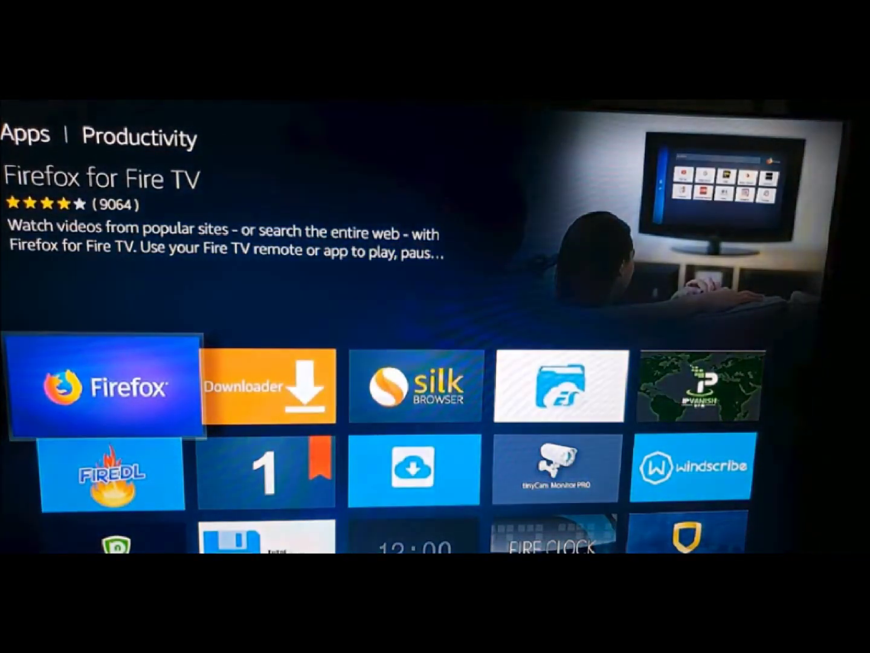
Open the Downloader app from the Productivity list
key("Right")
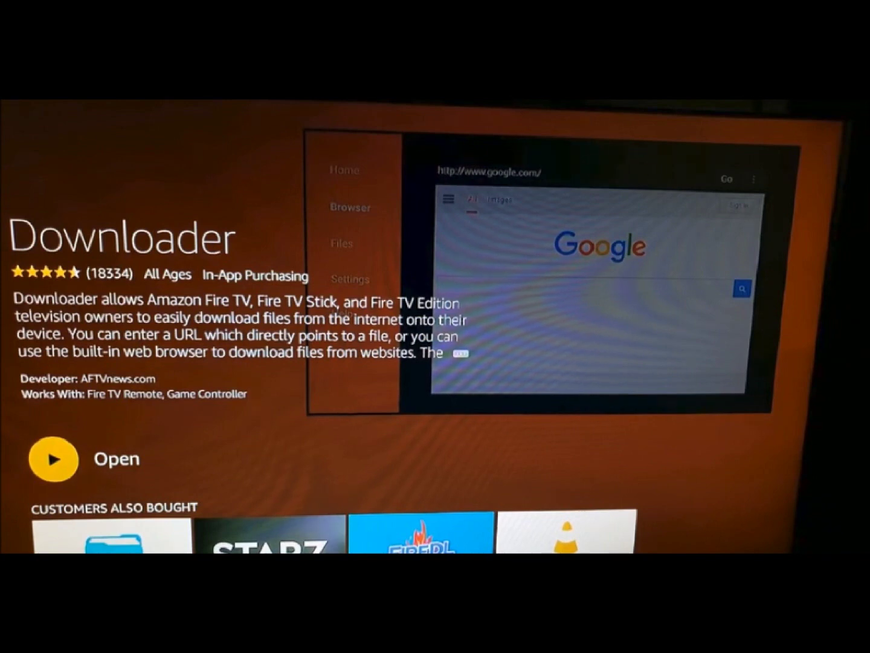
key("Return")
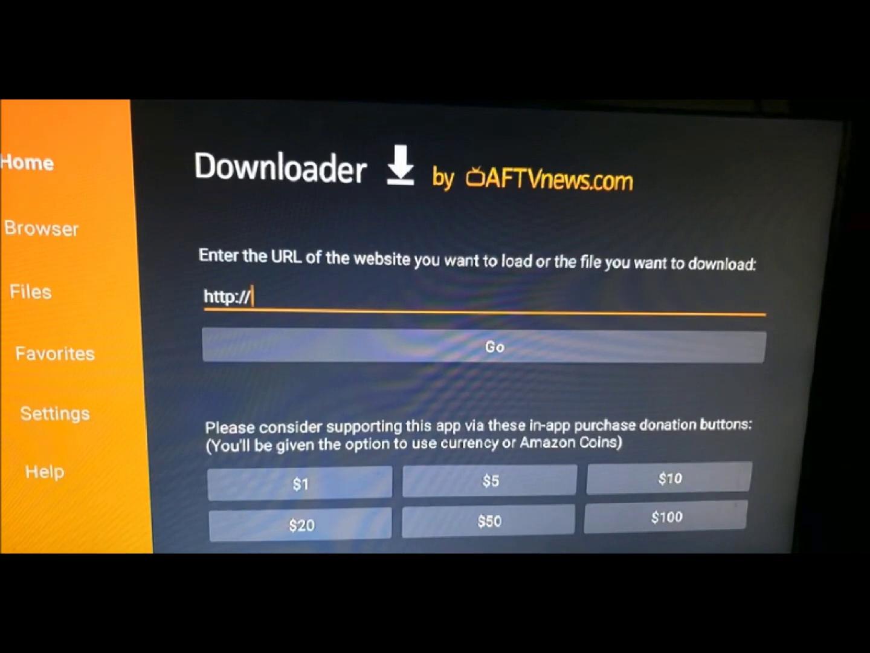
Enter filelinked.com in Downloader's URL field and load the site
key("Return")
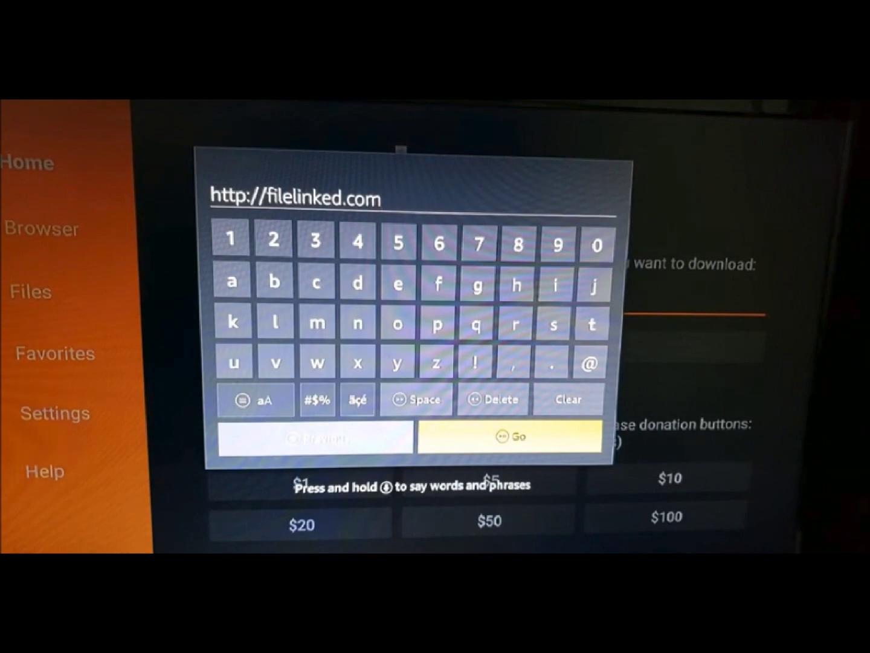
key("Return")
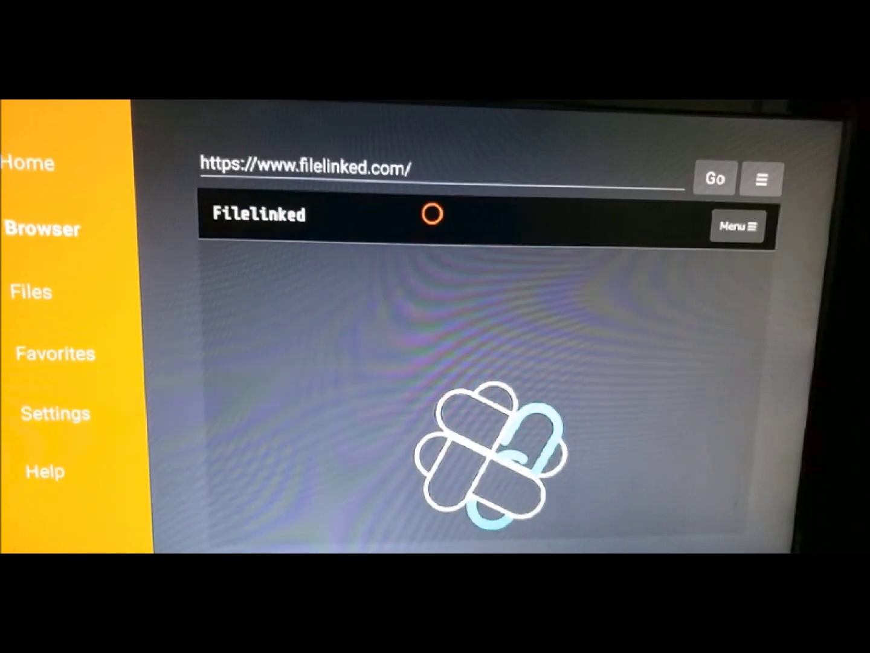
Disable JavaScript, reload the page, and download FileLinked (9.0 MB) to reach its install prompt
key("Up")
key("Up")
key("Return")
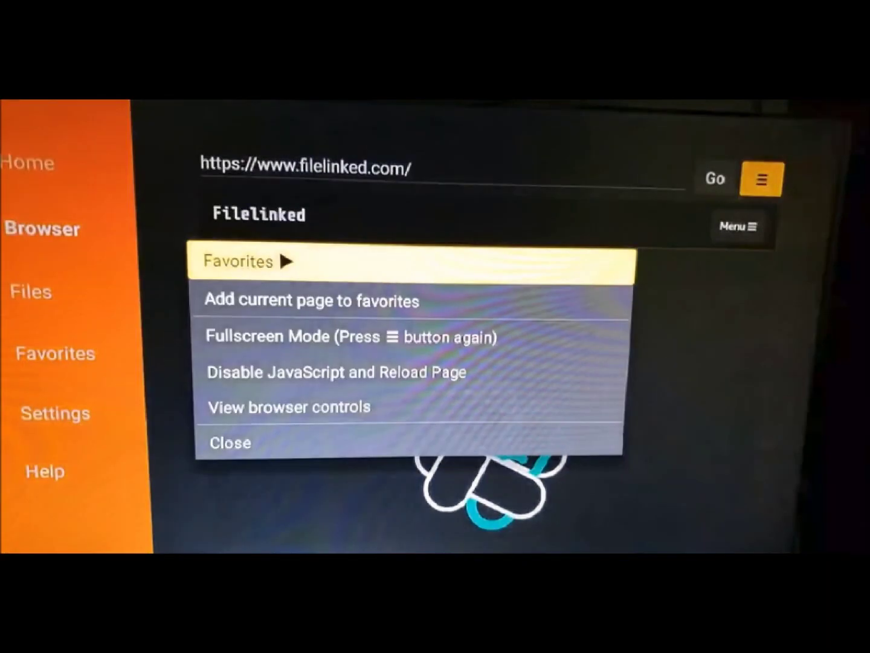
key("Down")
key("Down")
key("Down")
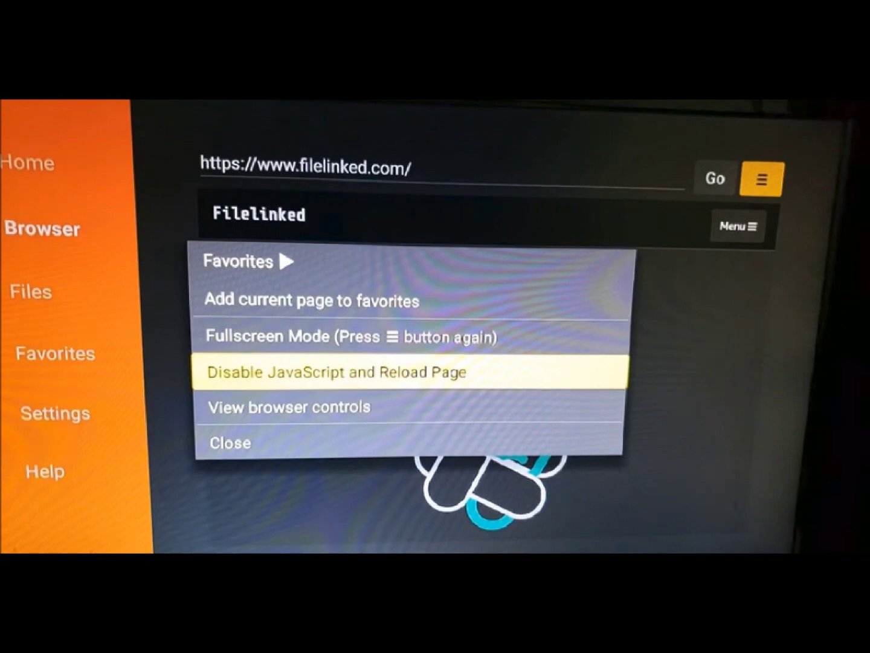
key("Return")
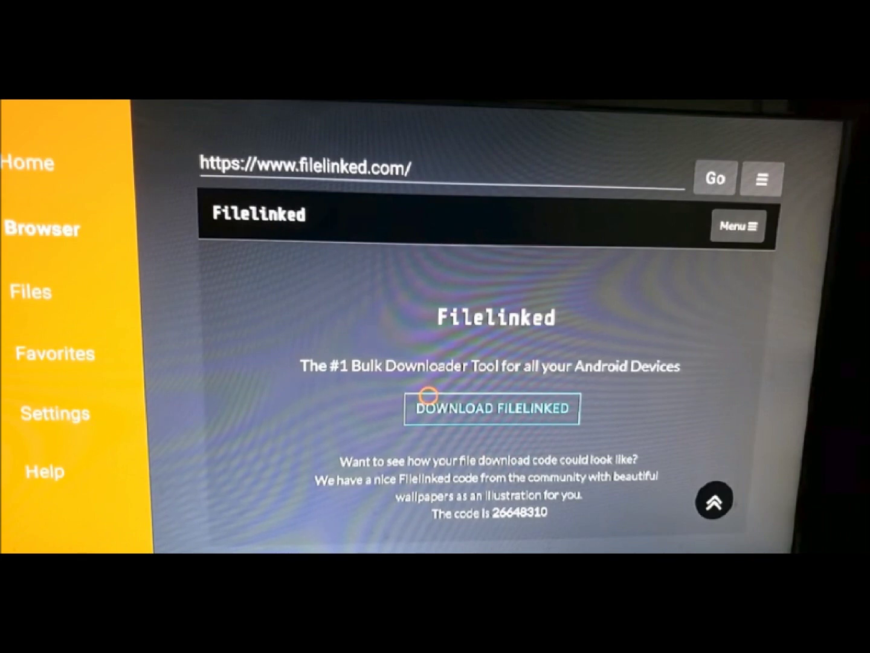
left_click(427, 408)
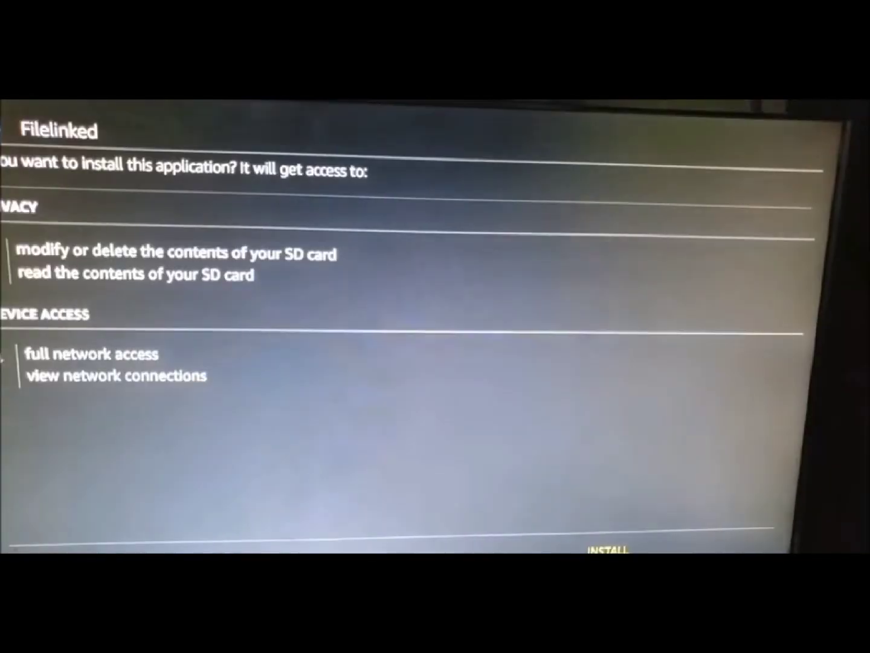
key("Right")
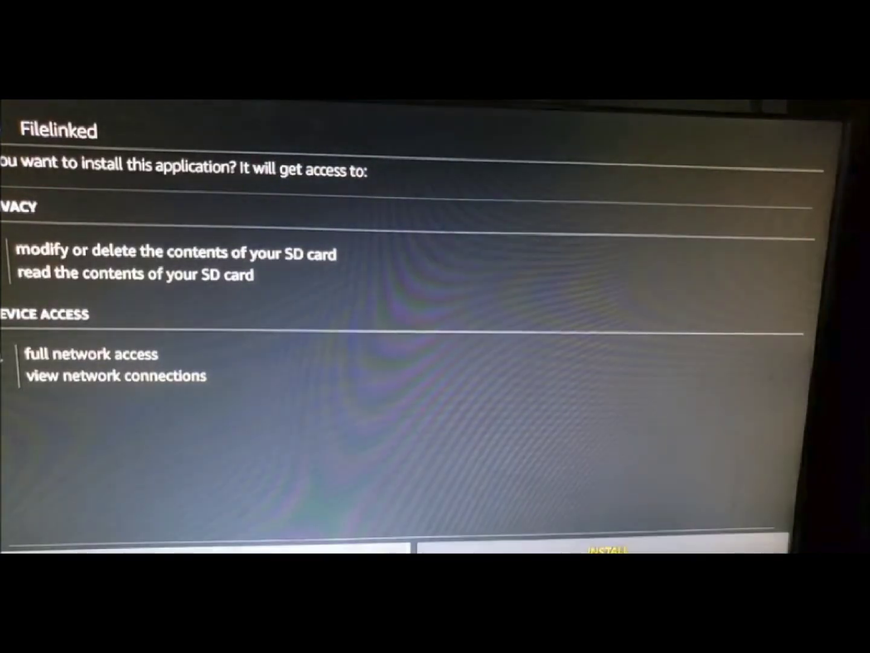